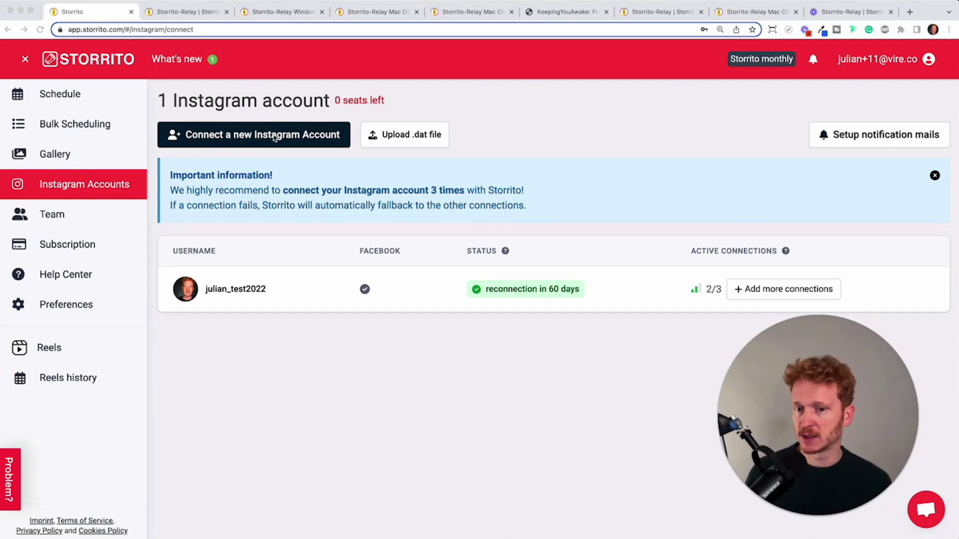
Step: Start adding a connection for the Instagram account and open the Storrito-Relay app help article
click(756, 292)
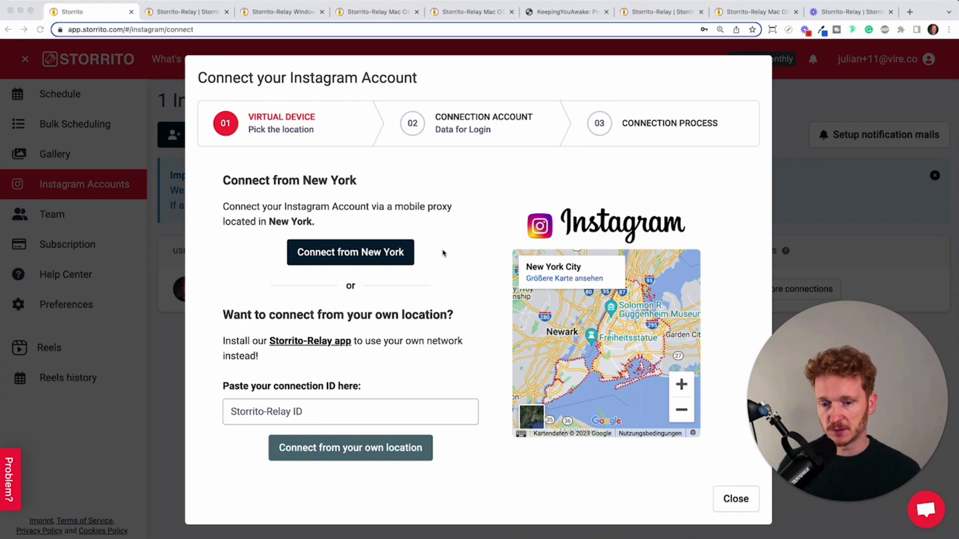
click(311, 342)
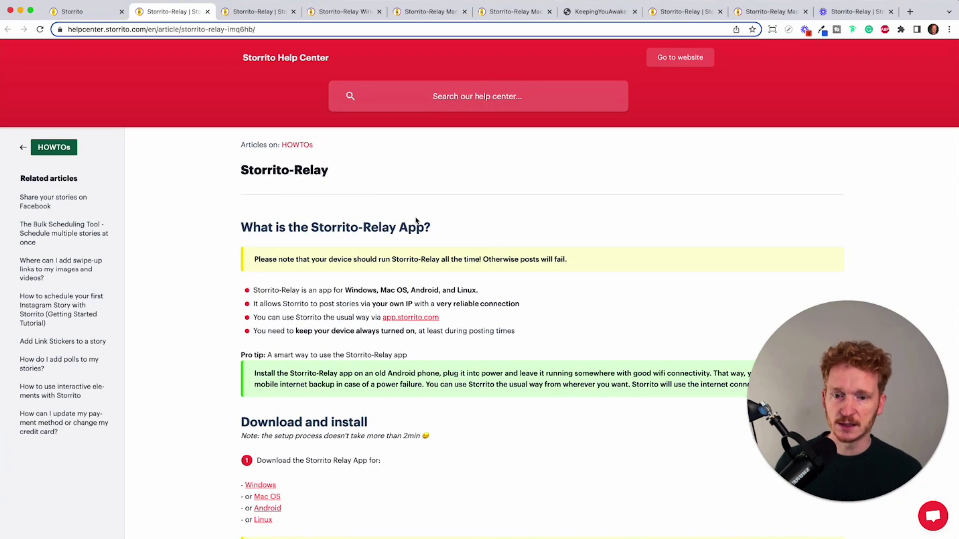
Step: Close Storrito's Instagram connection dialog, then open the Storrito-Relay Android article from the help page
scroll(553, 227, down, 3)
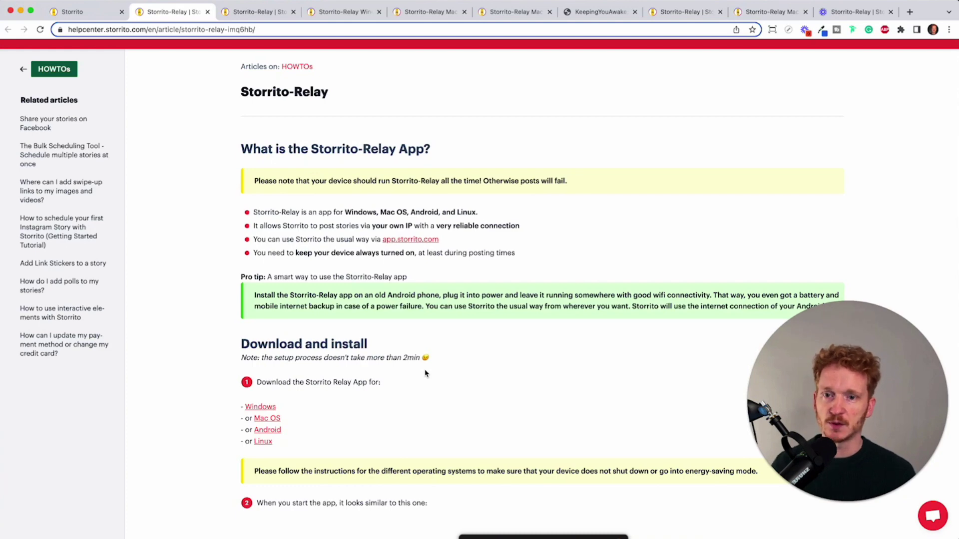
click(86, 12)
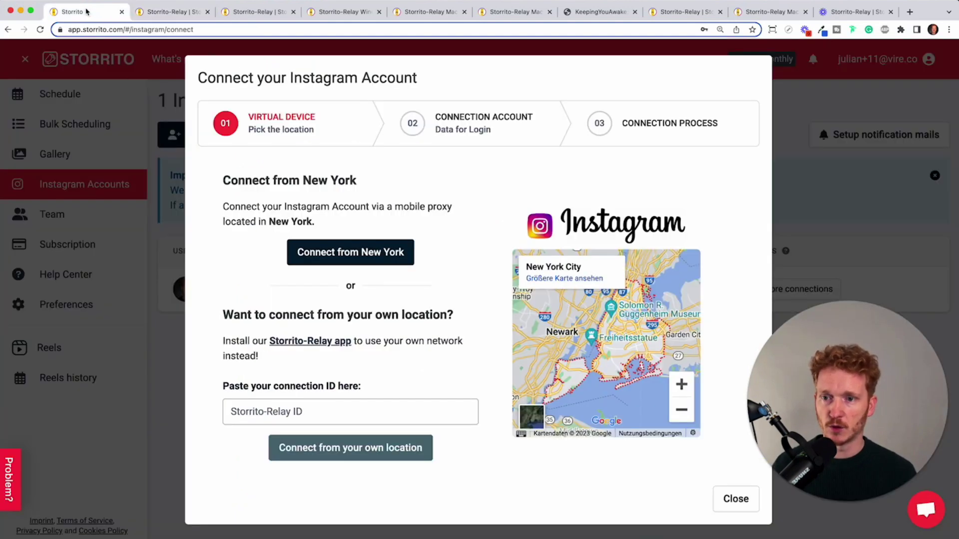
click(734, 499)
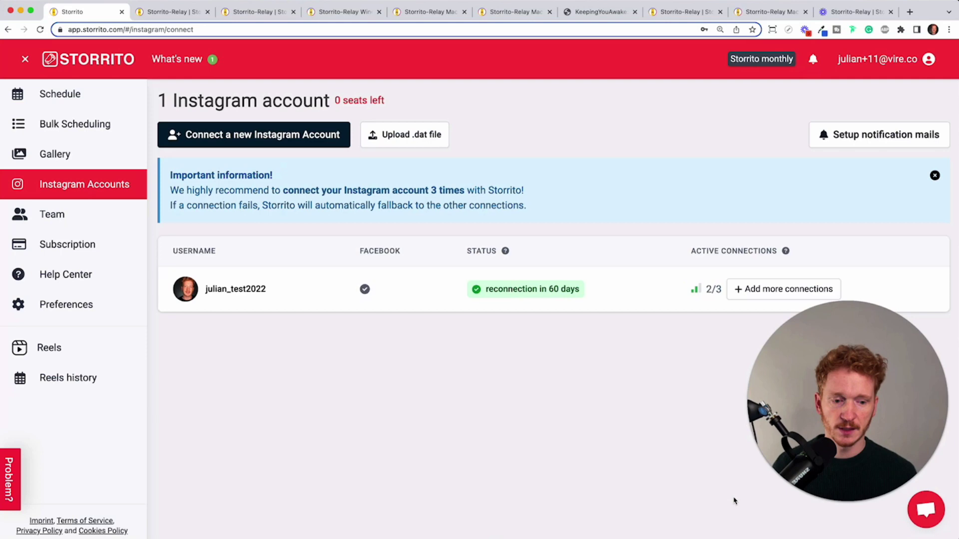
click(173, 20)
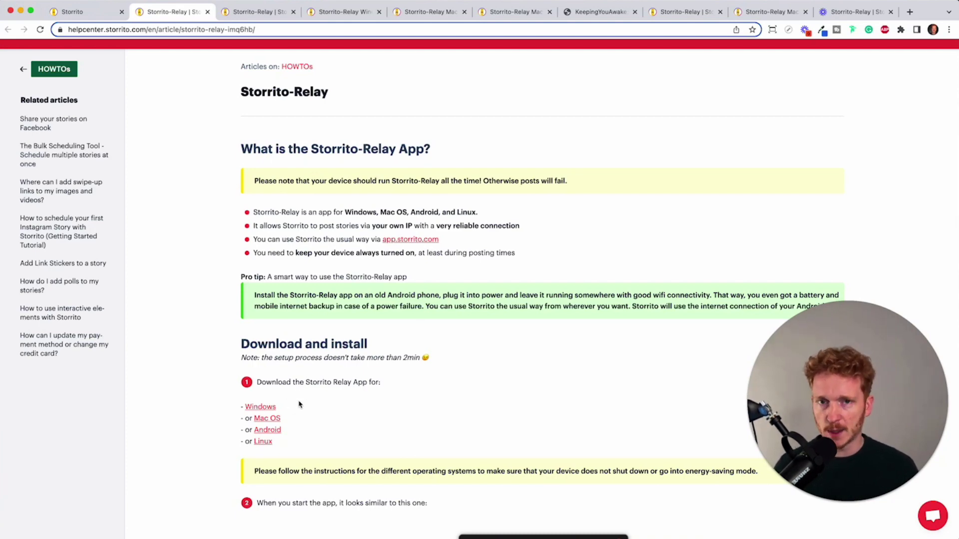
click(275, 430)
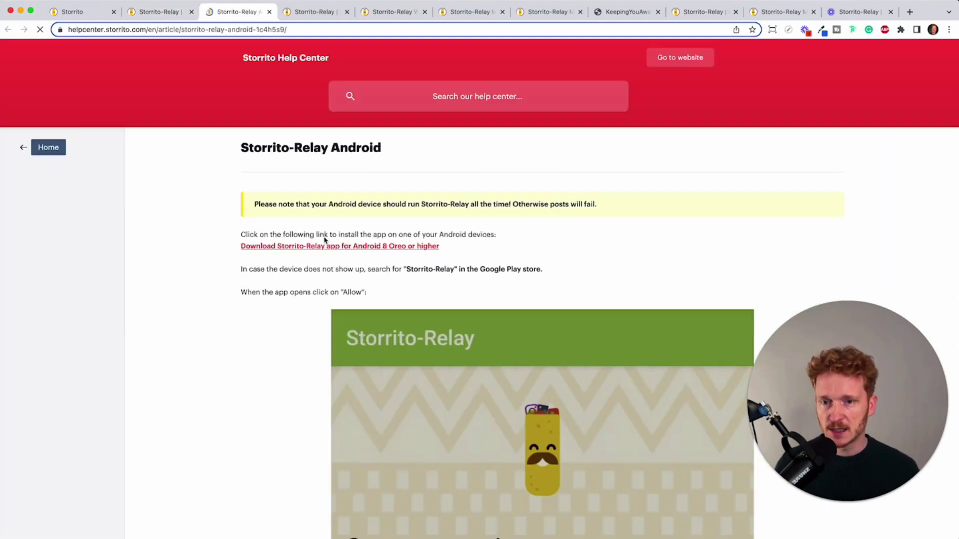
Step: Open the Storrito-Relay Mac OS setup article from the main Relay help article
click(155, 12)
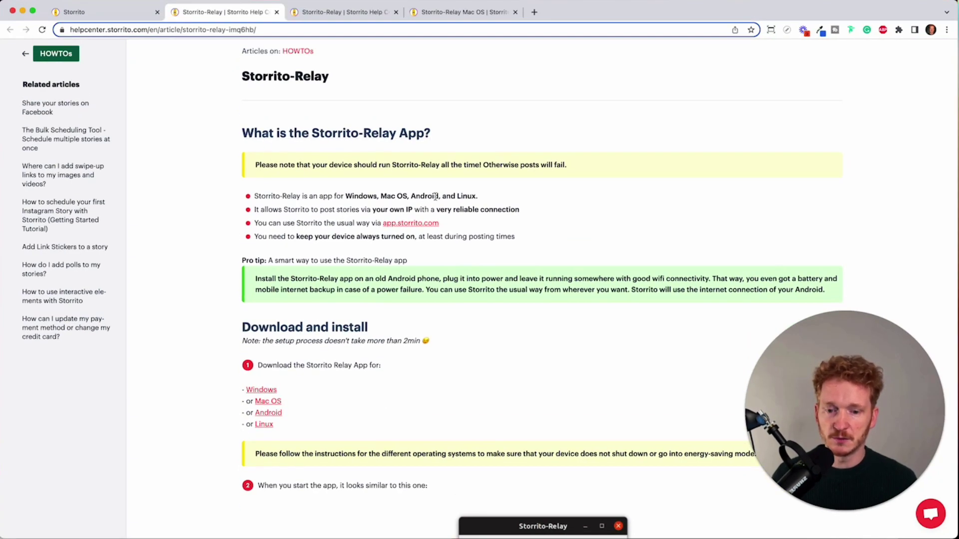
scroll(435, 196, down, 3)
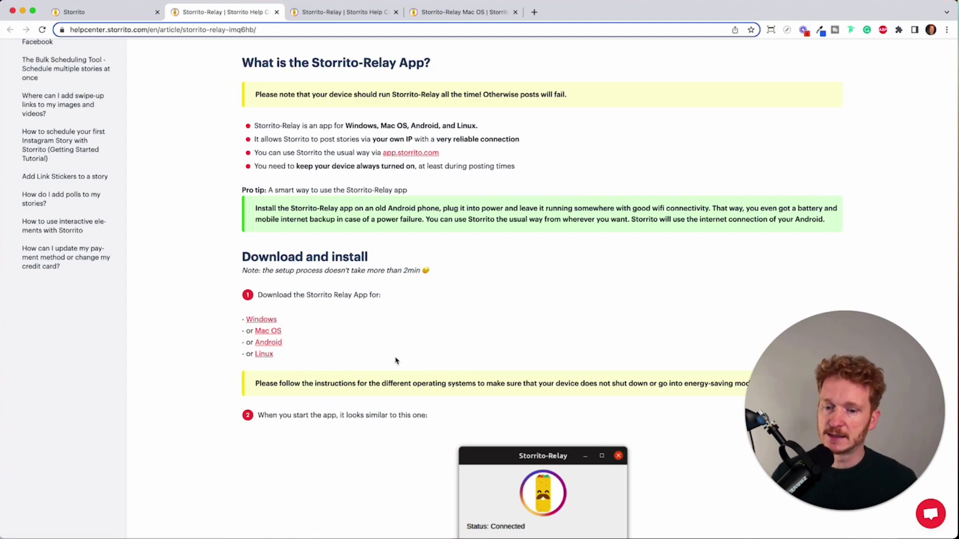
scroll(396, 361, down, 1)
click(274, 306)
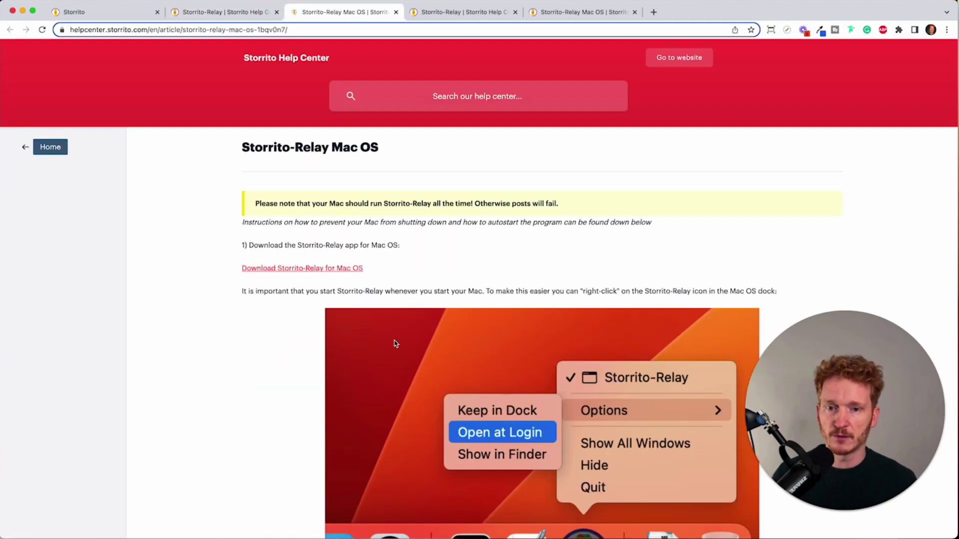
scroll(459, 313, down, 3)
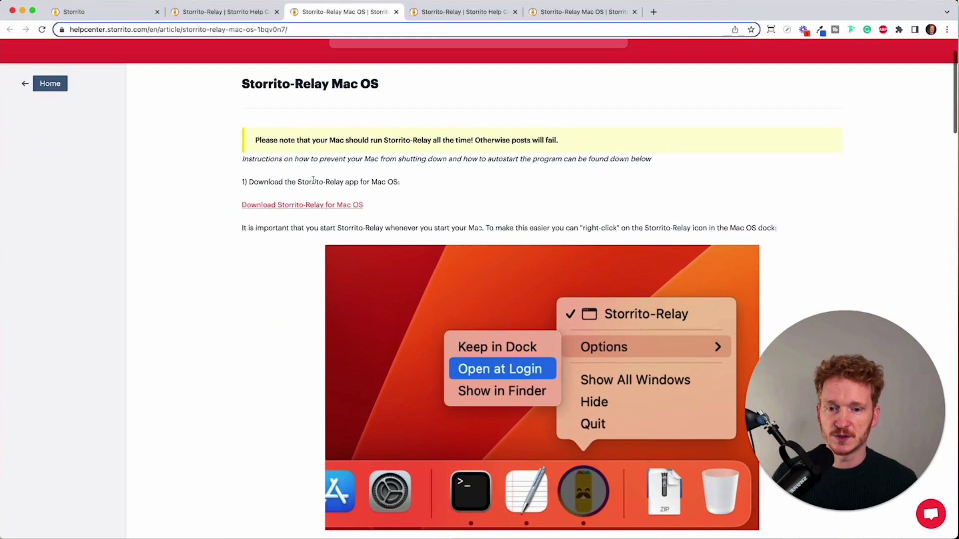
Step: Download Storrito-Relay for Mac OS, open the DMG and drag the app into Applications
click(314, 205)
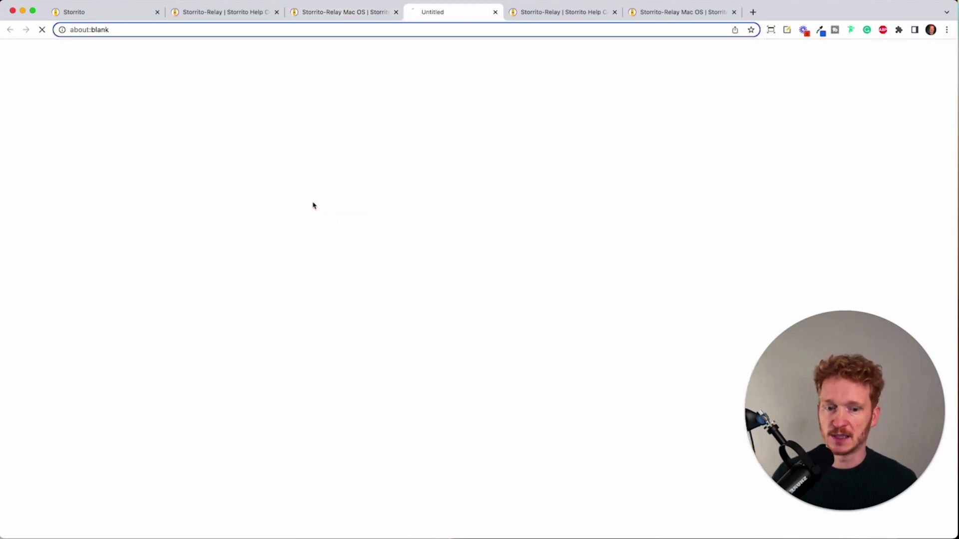
click(82, 523)
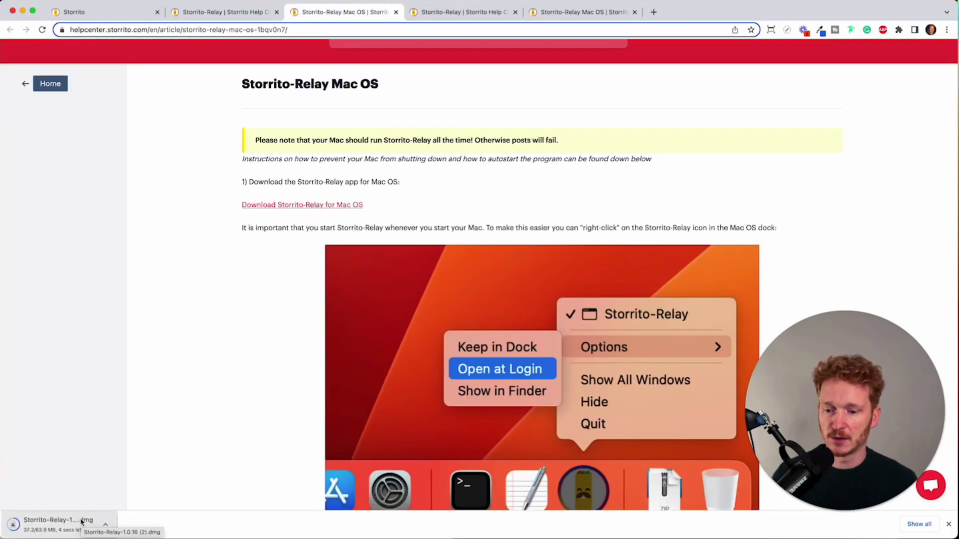
scroll(350, 300, down, 4)
drag(129, 303, 270, 292)
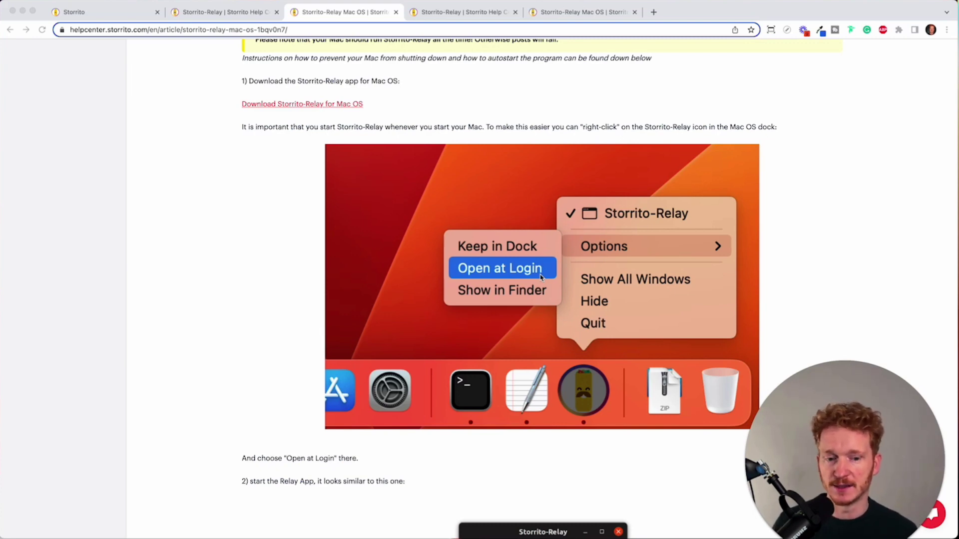
Step: Scroll the Storrito-Relay app window showing Status: Connected and its connection ID
scroll(540, 278, down, 5)
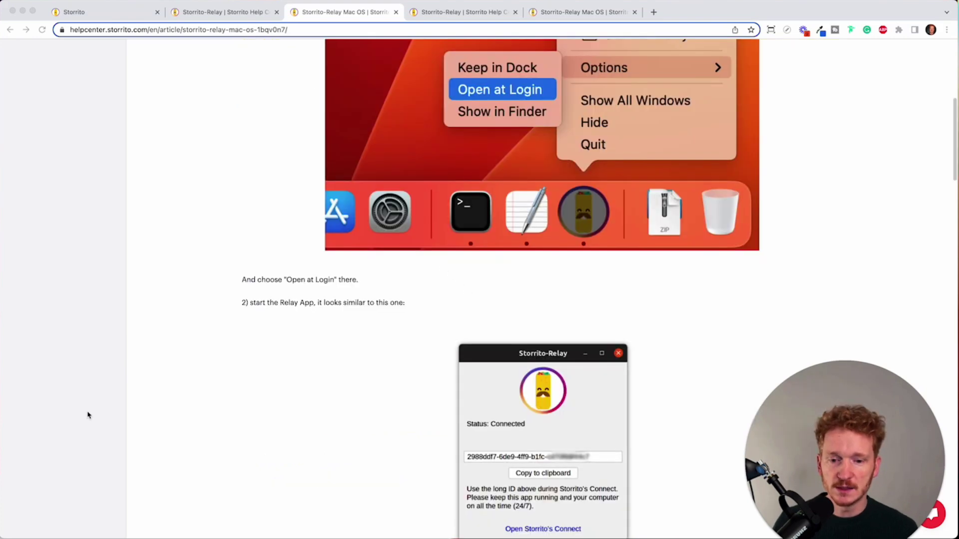
scroll(367, 345, down, 1)
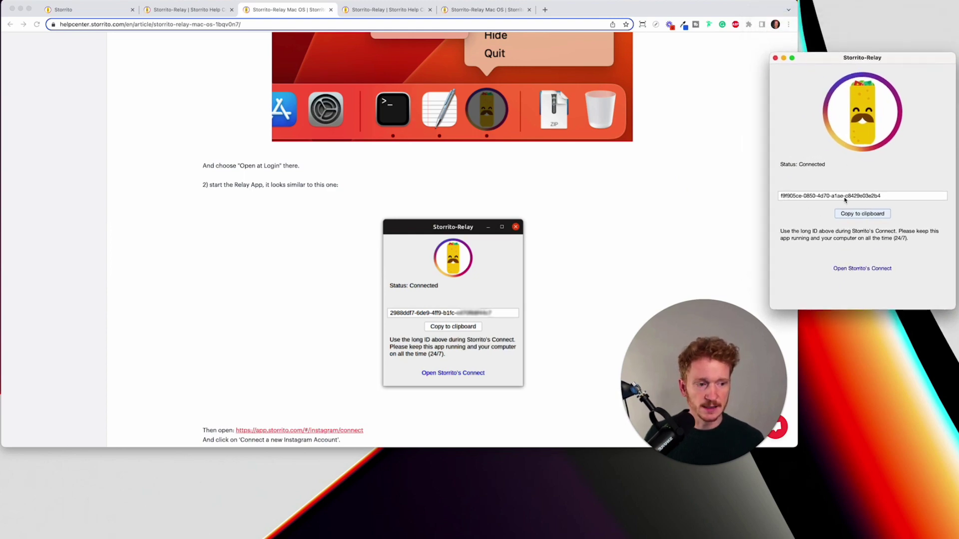
Step: Copy the Relay connection ID, paste it into Storrito's connect dialog, and connect from own location
click(862, 216)
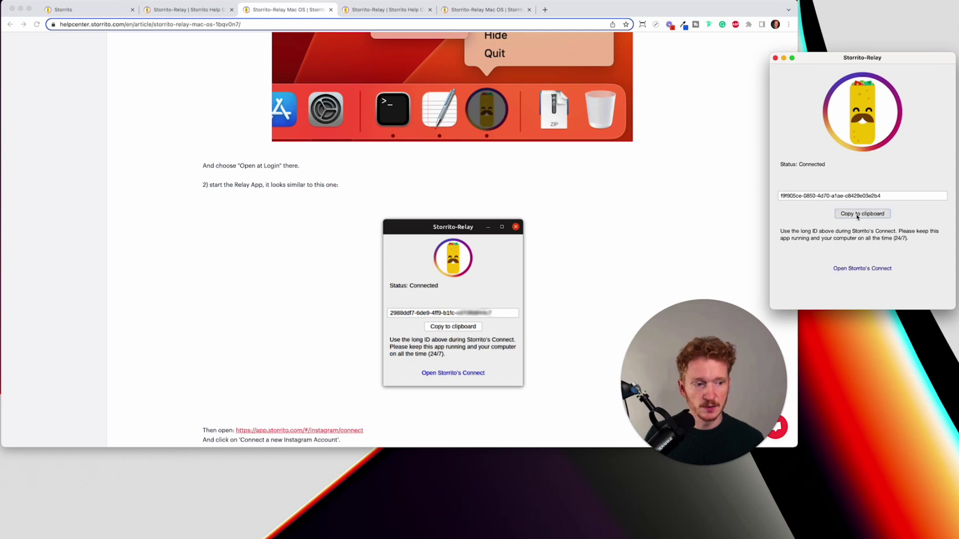
click(84, 10)
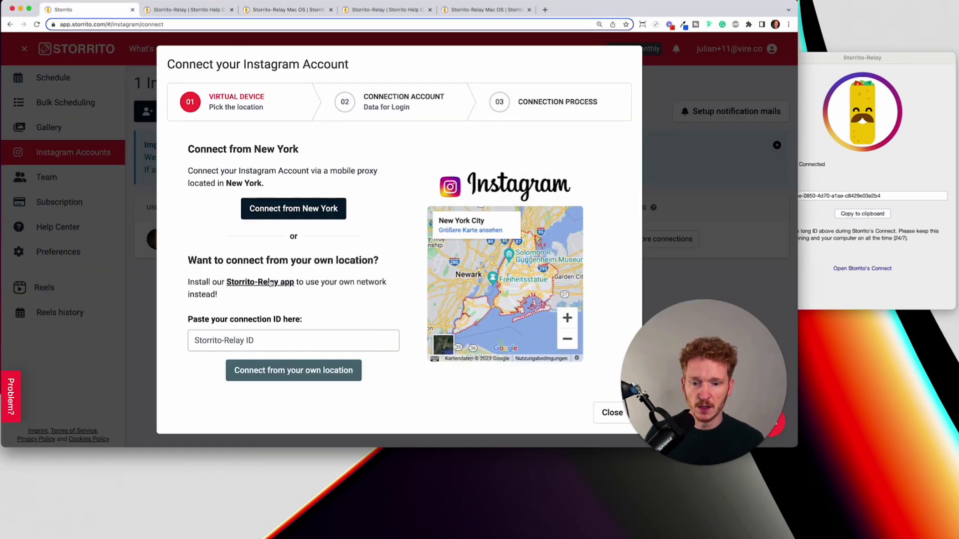
click(253, 344)
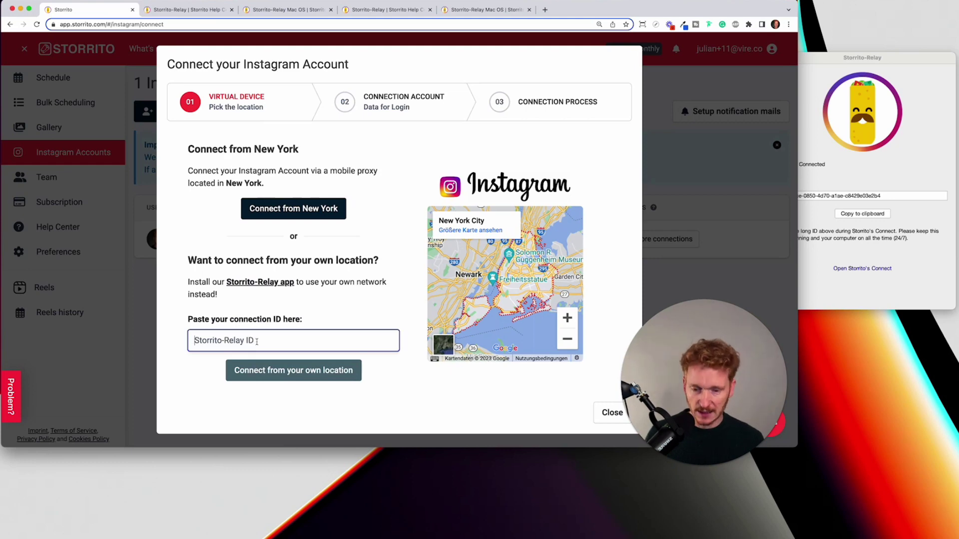
key(super+v)
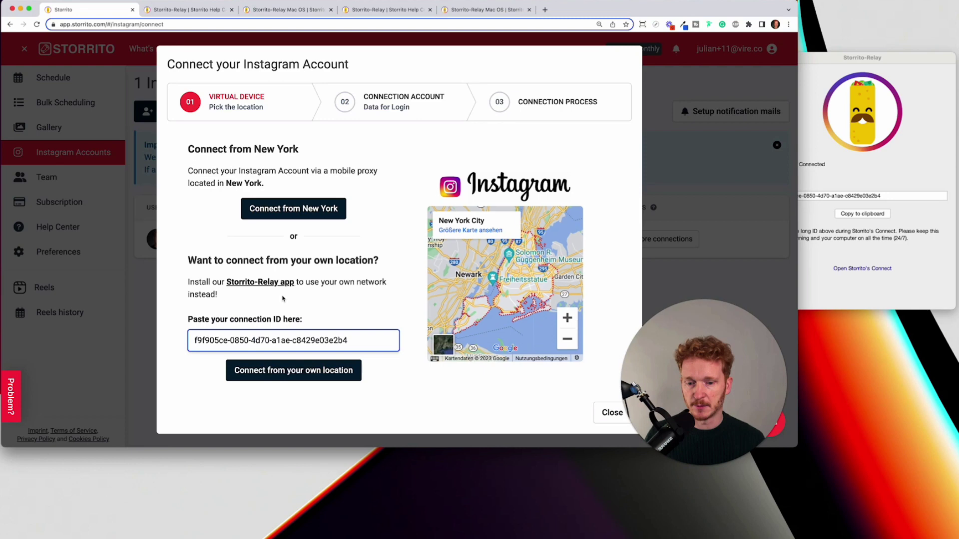
click(293, 375)
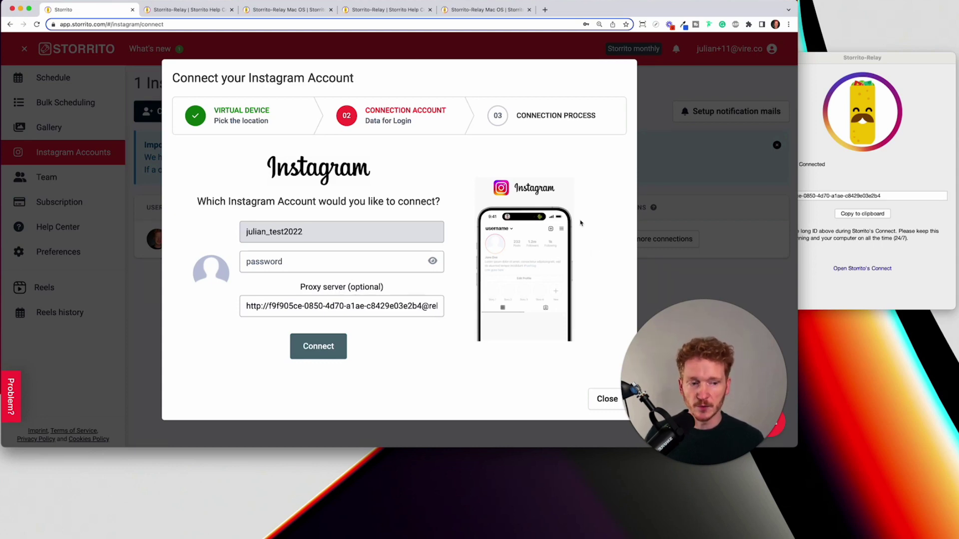
Step: Check the Storrito-Relay app, then close Storrito's Connect your Instagram Account dialog
click(882, 158)
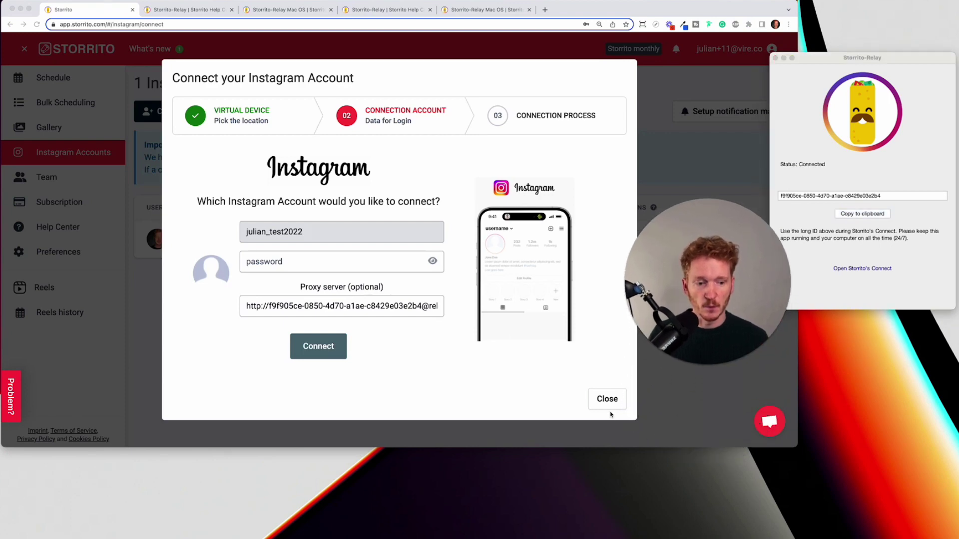
click(611, 405)
click(607, 399)
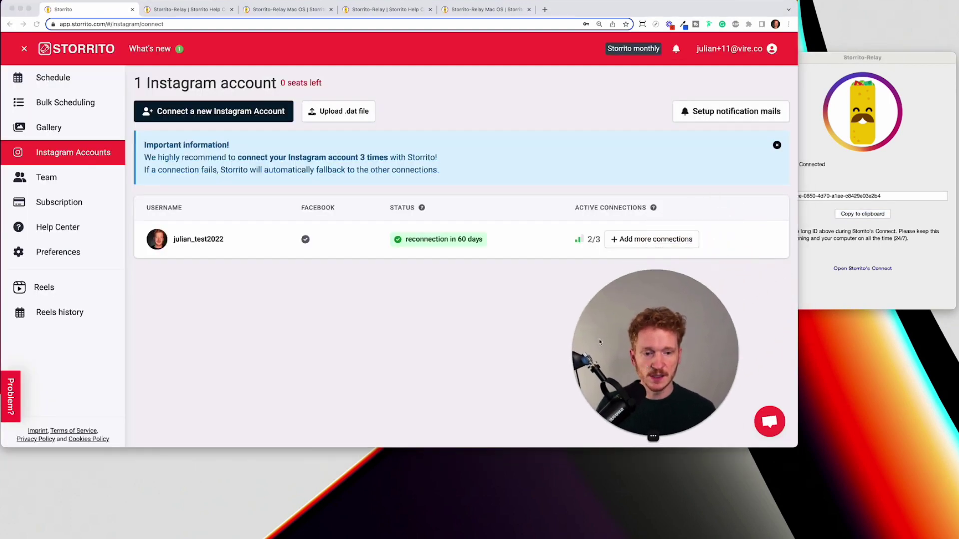
Step: Open the account's details, run Test connection on the Storrito-Relay connection, and close the details
click(497, 242)
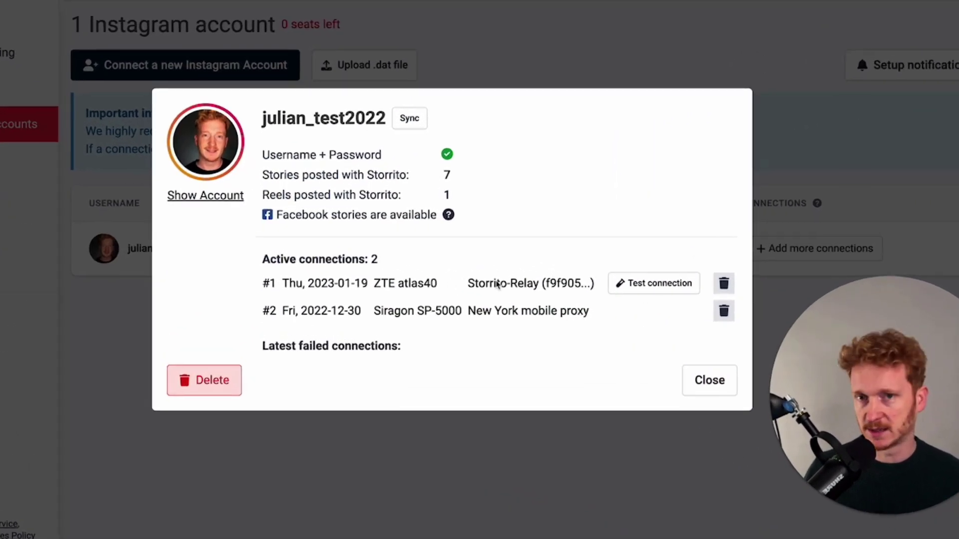
click(647, 291)
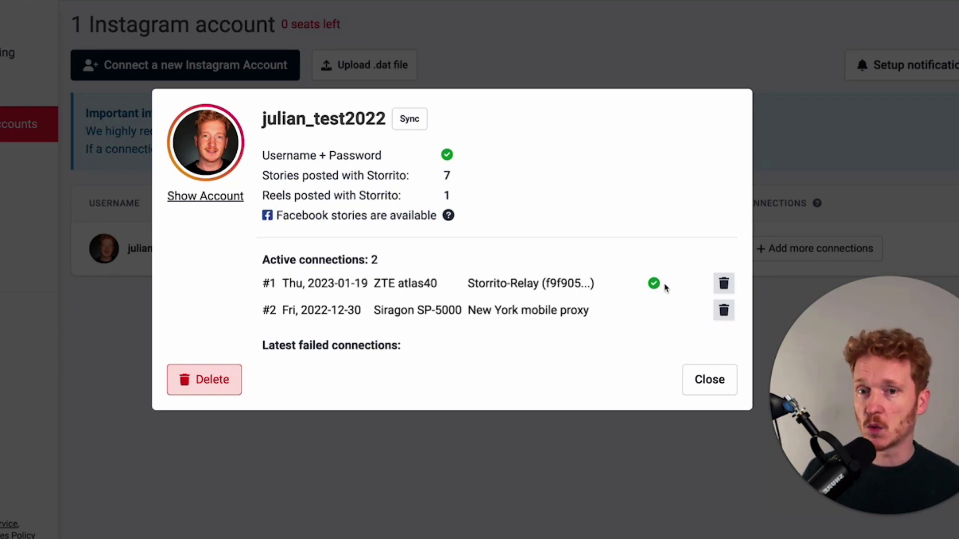
key(Escape)
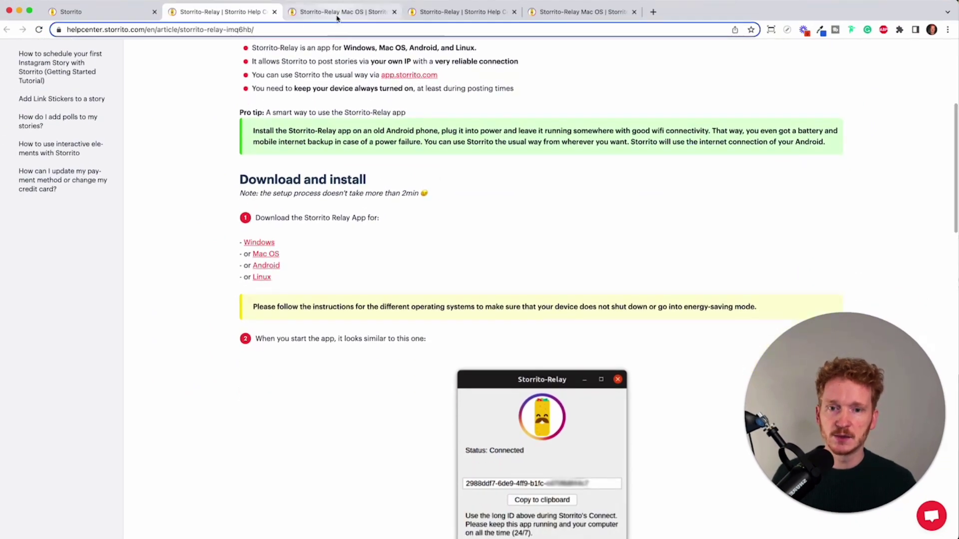
Step: Scroll the Mac OS Relay article to its 'make sure your Mac stays awake' section
click(337, 18)
scroll(421, 229, down, 8)
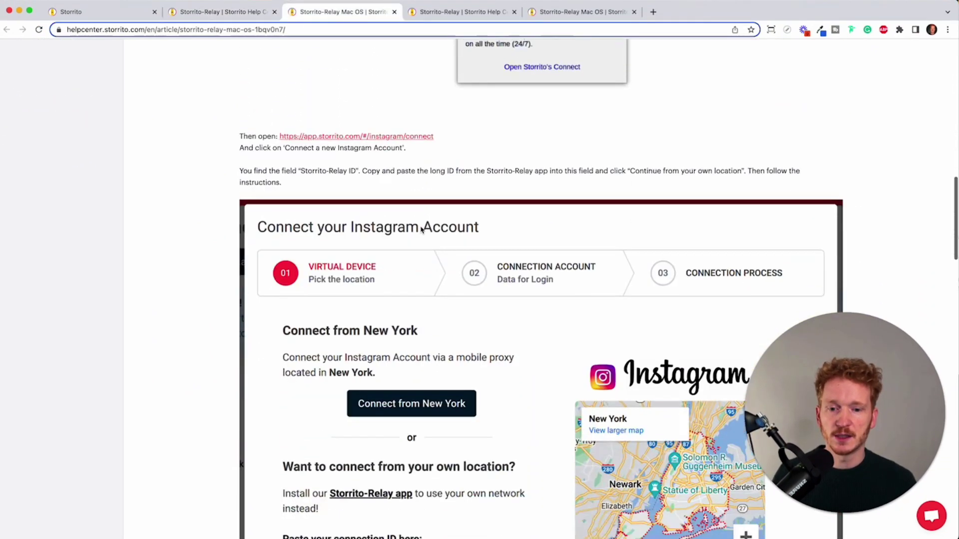
scroll(421, 229, down, 3)
scroll(420, 231, up, 2)
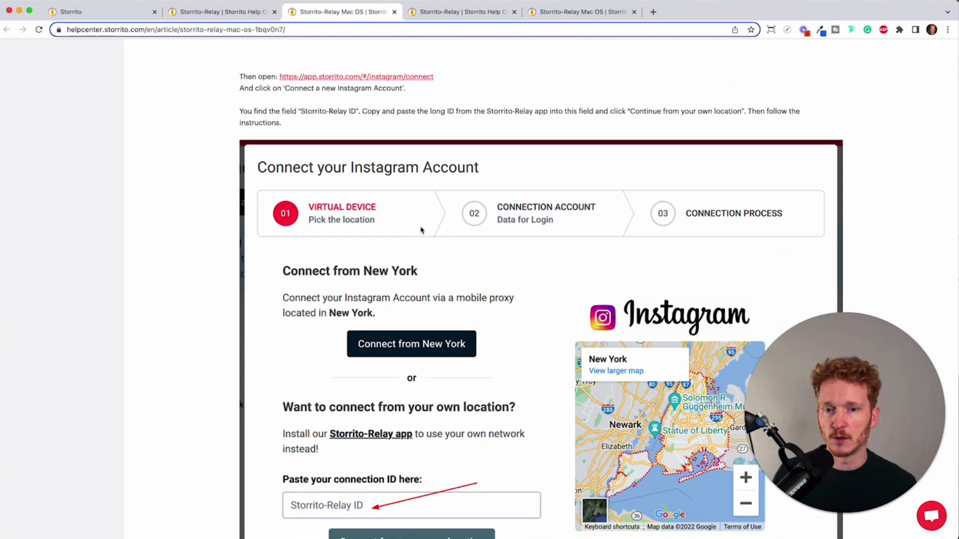
scroll(421, 230, down, 10)
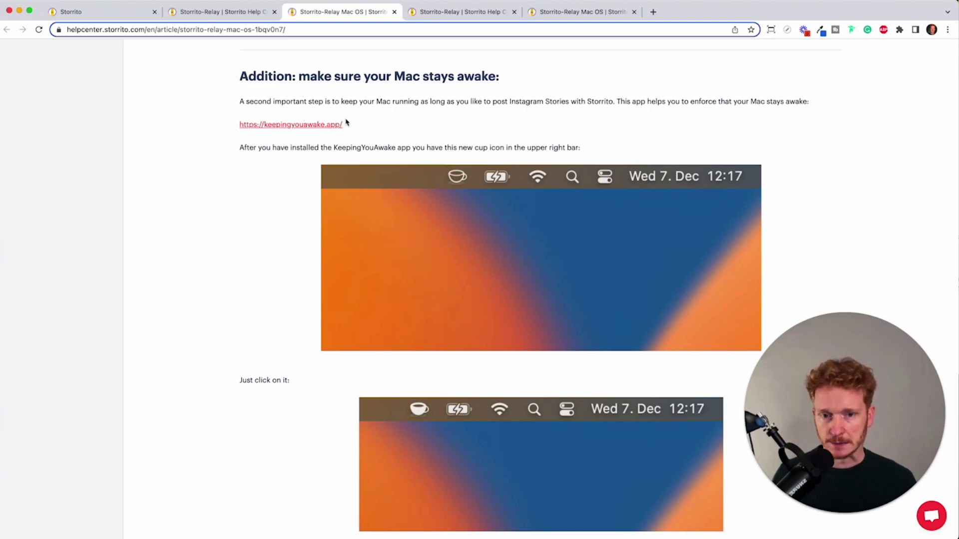
Step: Download KeepingYouAwake 1.6.4 from keepingyouawake.app, open the zip, and move the browser beside Storrito-Relay
click(308, 128)
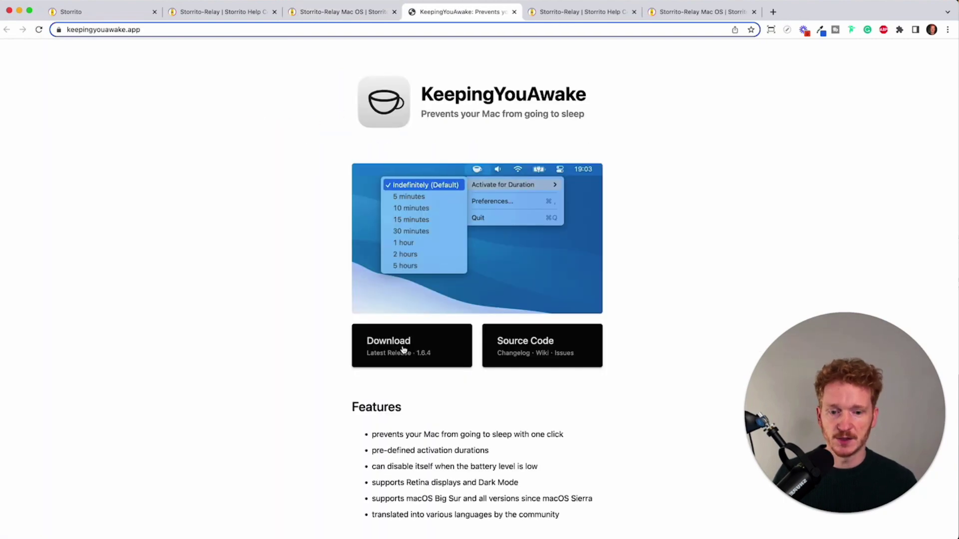
click(403, 350)
click(40, 528)
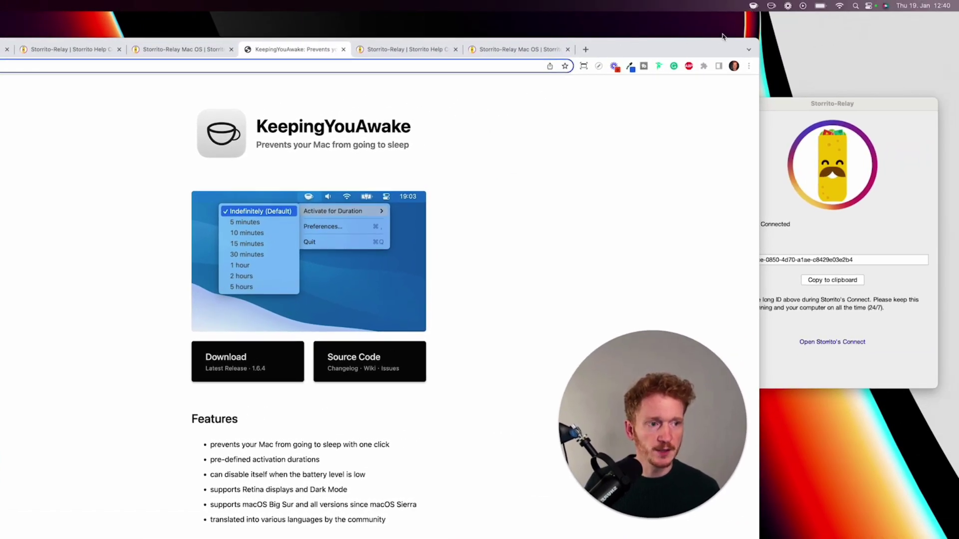
drag(723, 37, 681, 37)
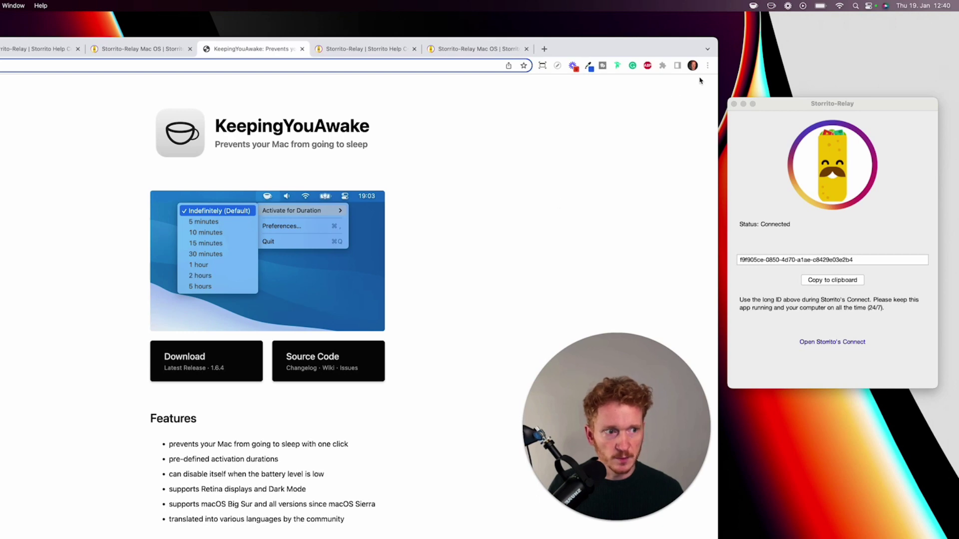
scroll(616, 178, down, 2)
scroll(616, 178, down, 3)
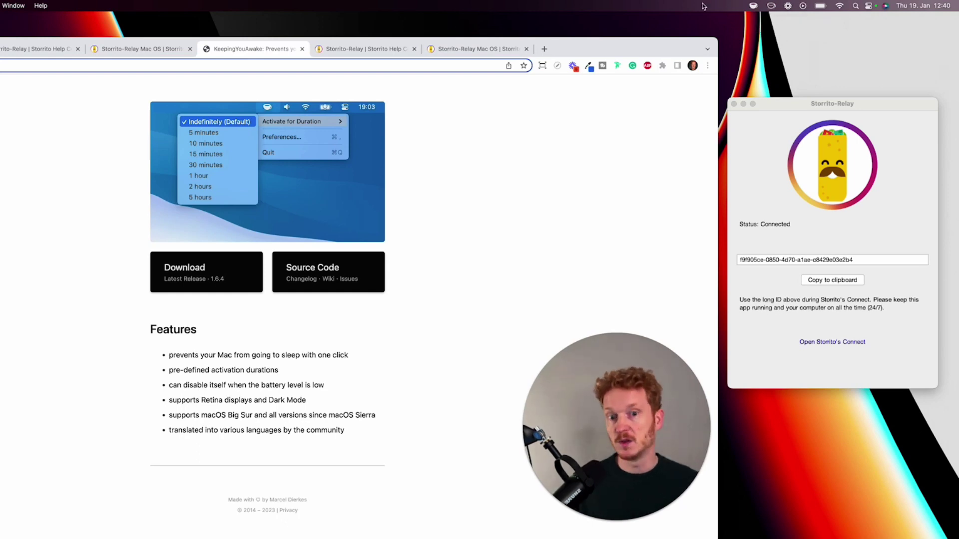
Step: Return to the Mac OS Relay article's KeepingYouAwake instructions
click(118, 50)
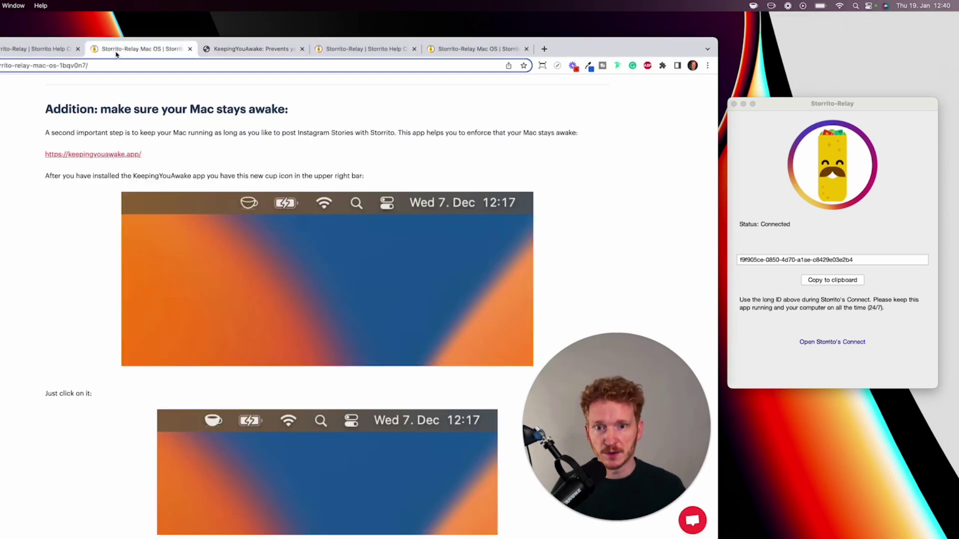
scroll(243, 260, down, 5)
scroll(302, 273, down, 3)
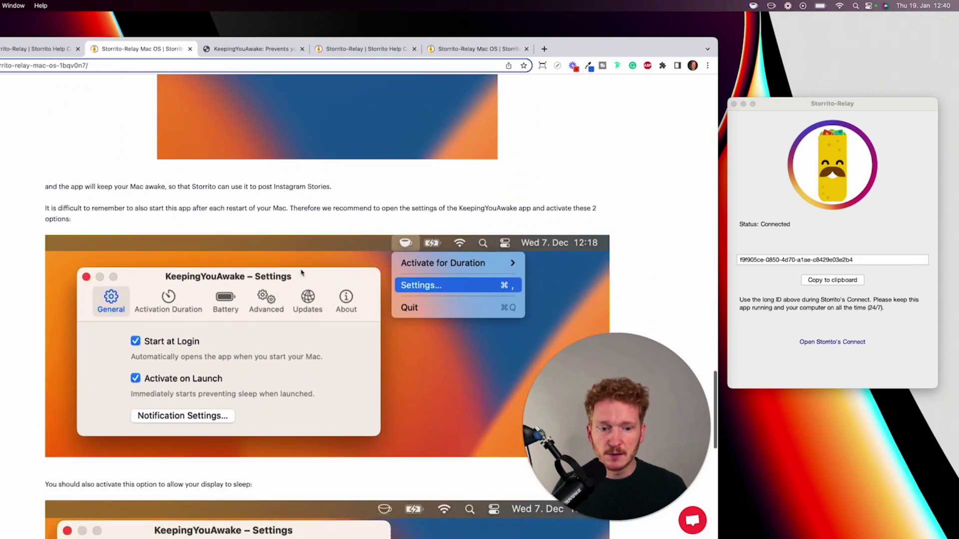
Step: Enable Start at Login, Activate on Launch and Allow the display to sleep in KeepingYouAwake settings
click(754, 7)
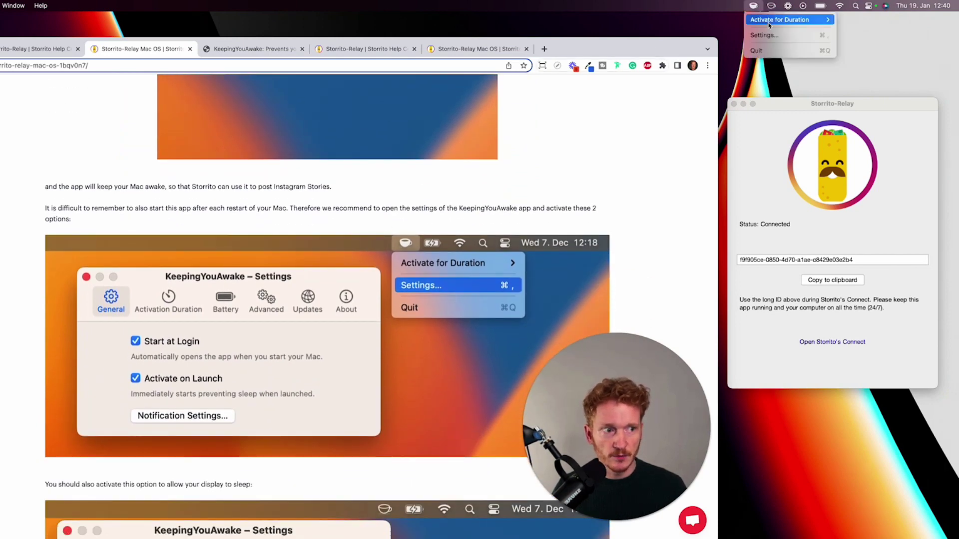
click(772, 35)
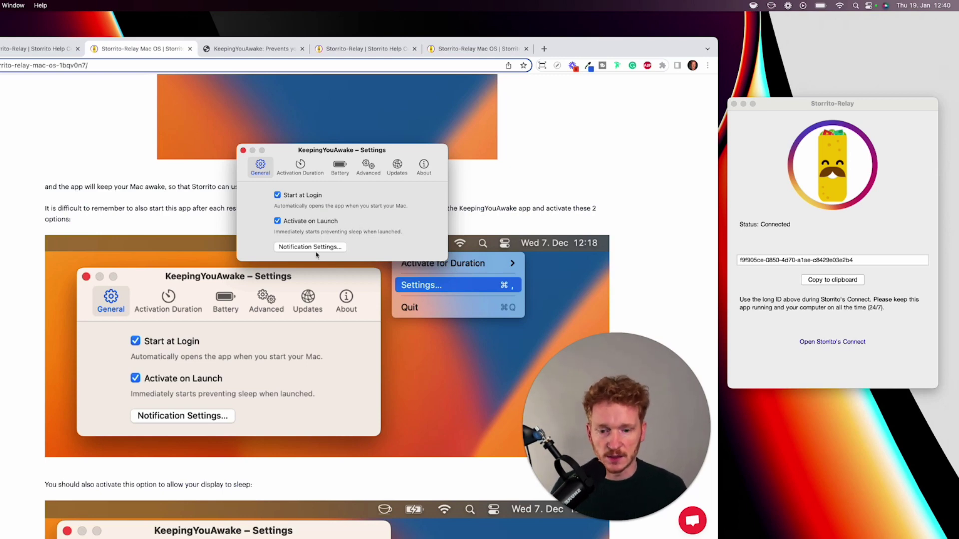
scroll(125, 287, down, 5)
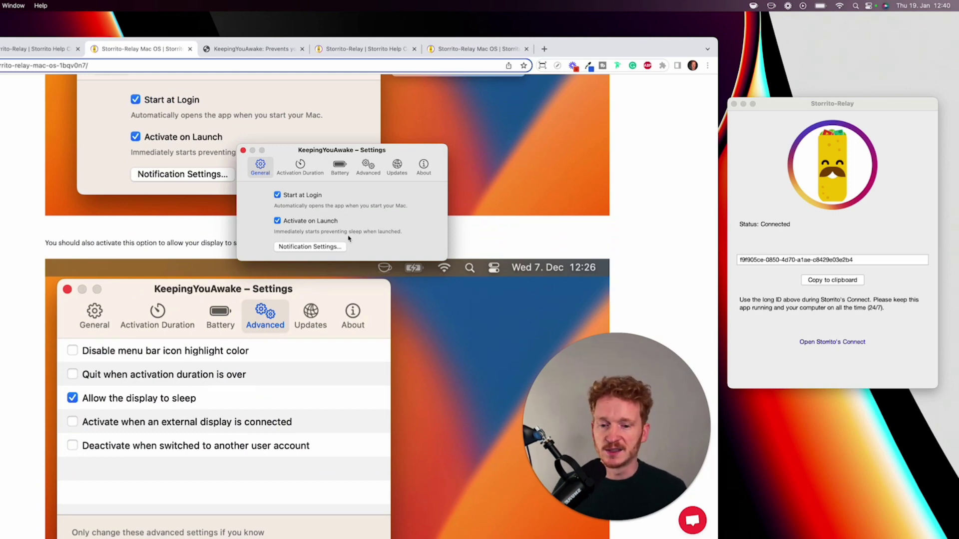
click(377, 173)
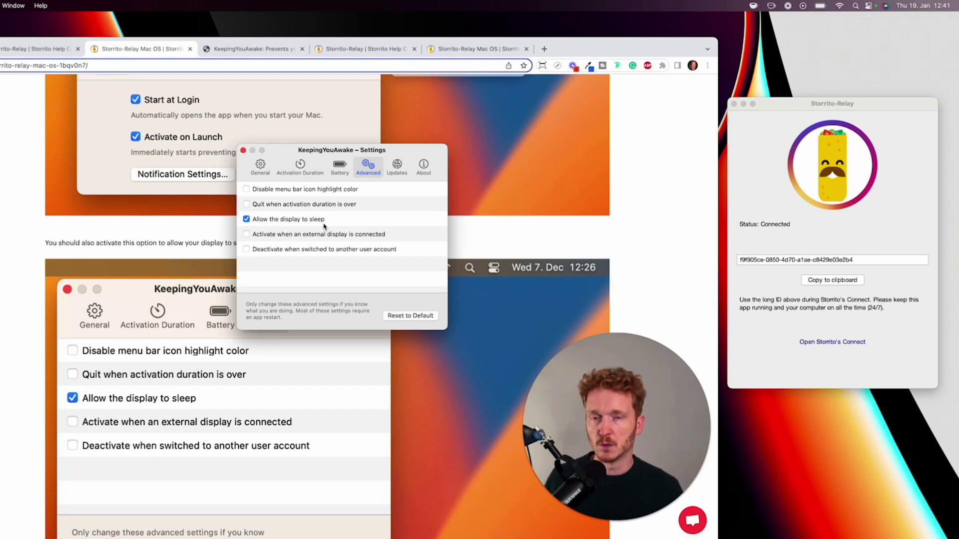
click(243, 150)
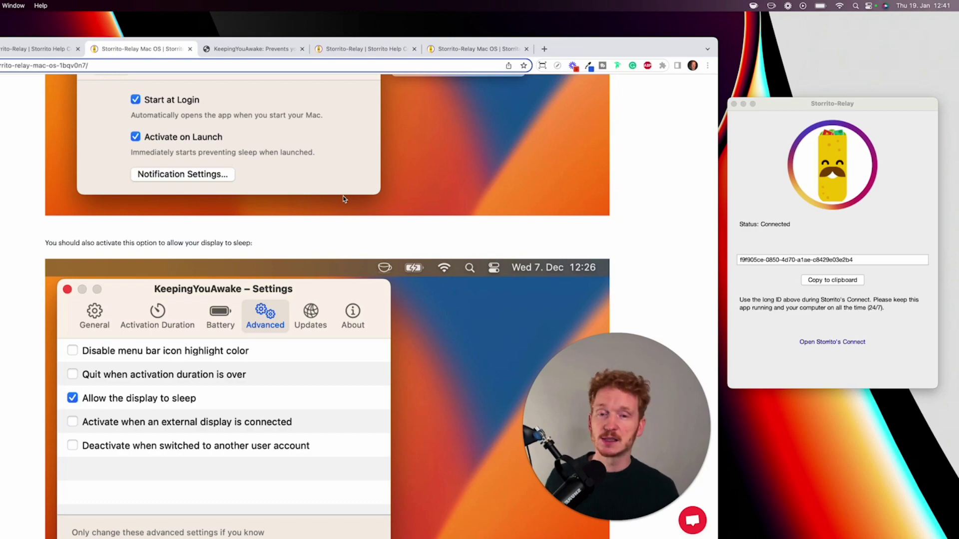
click(28, 53)
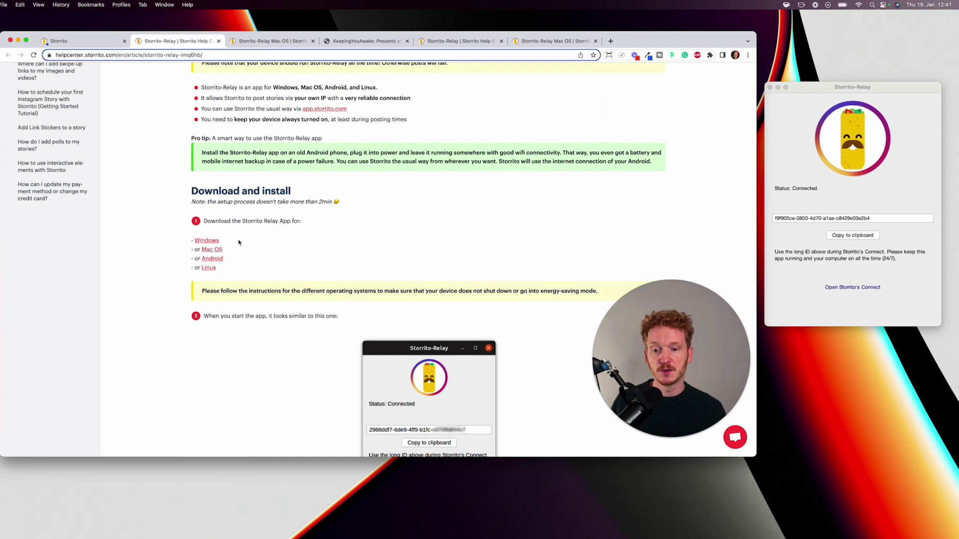
Step: Back in Storrito, dismiss the proxy alert and reopen the account's Add more connections dialog
scroll(239, 243, up, 3)
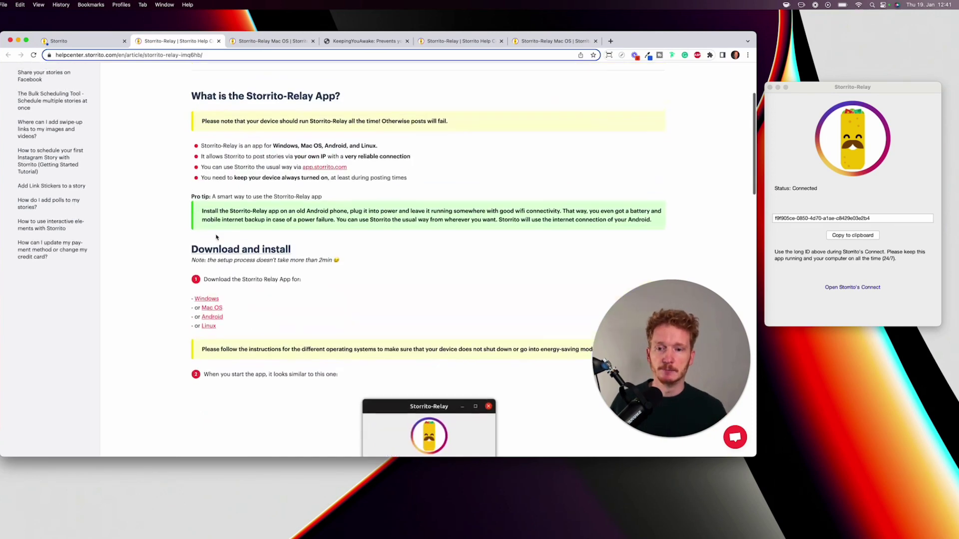
key(super+1)
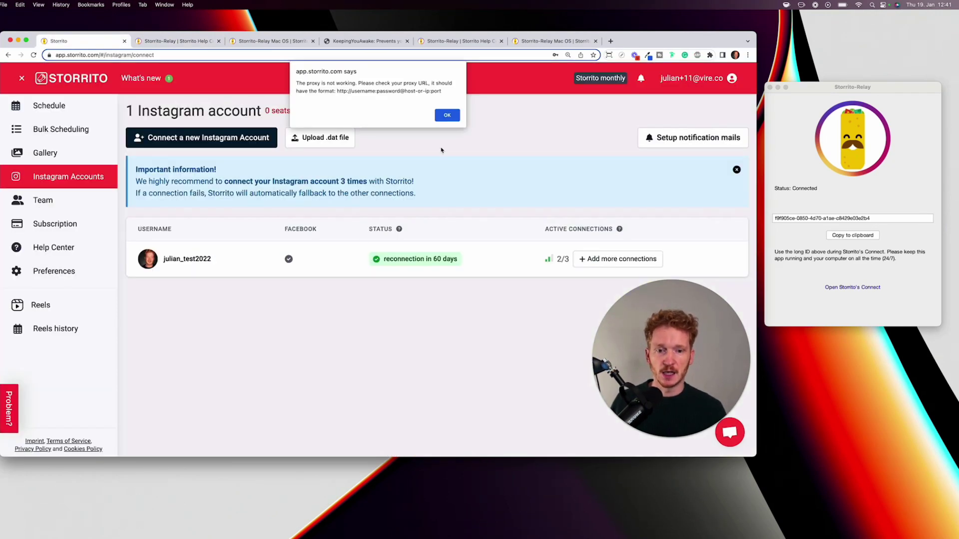
click(447, 115)
click(338, 258)
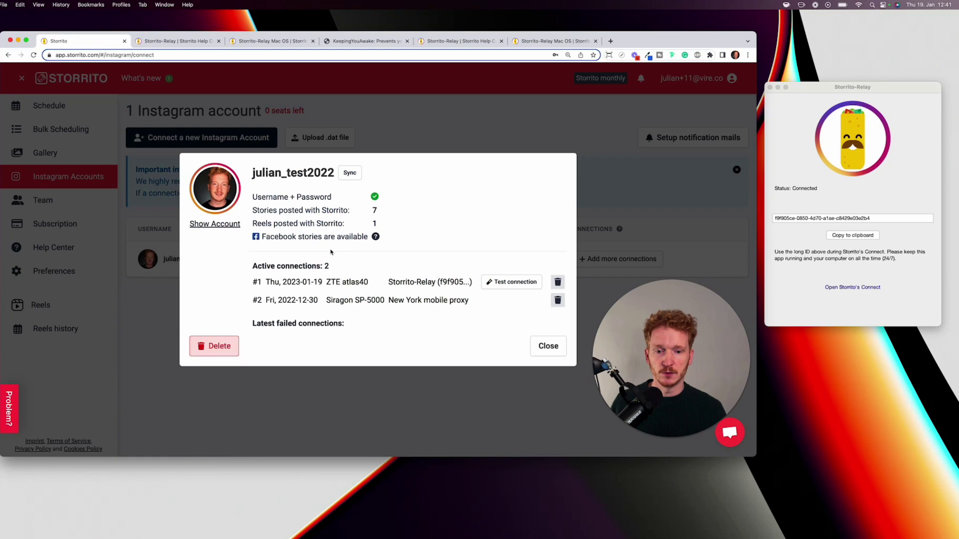
click(548, 346)
click(620, 258)
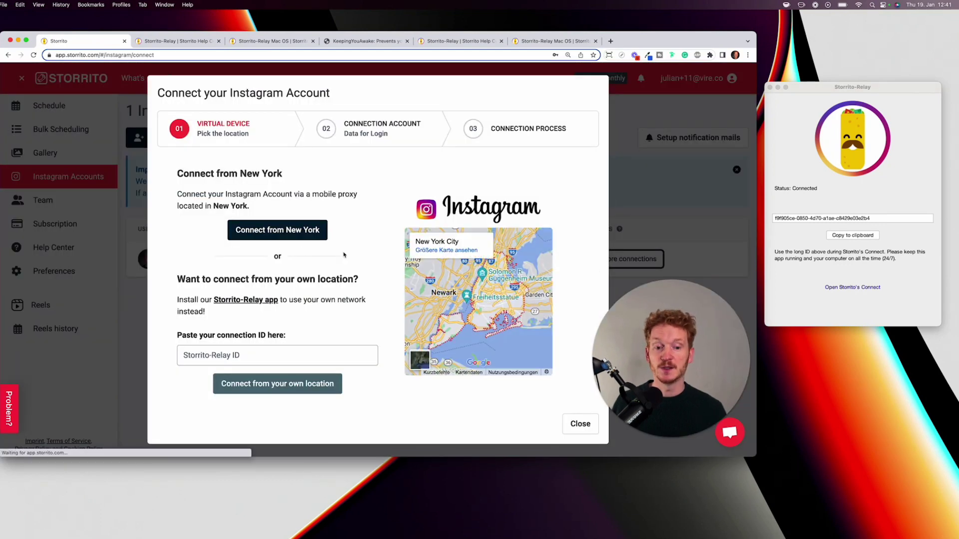